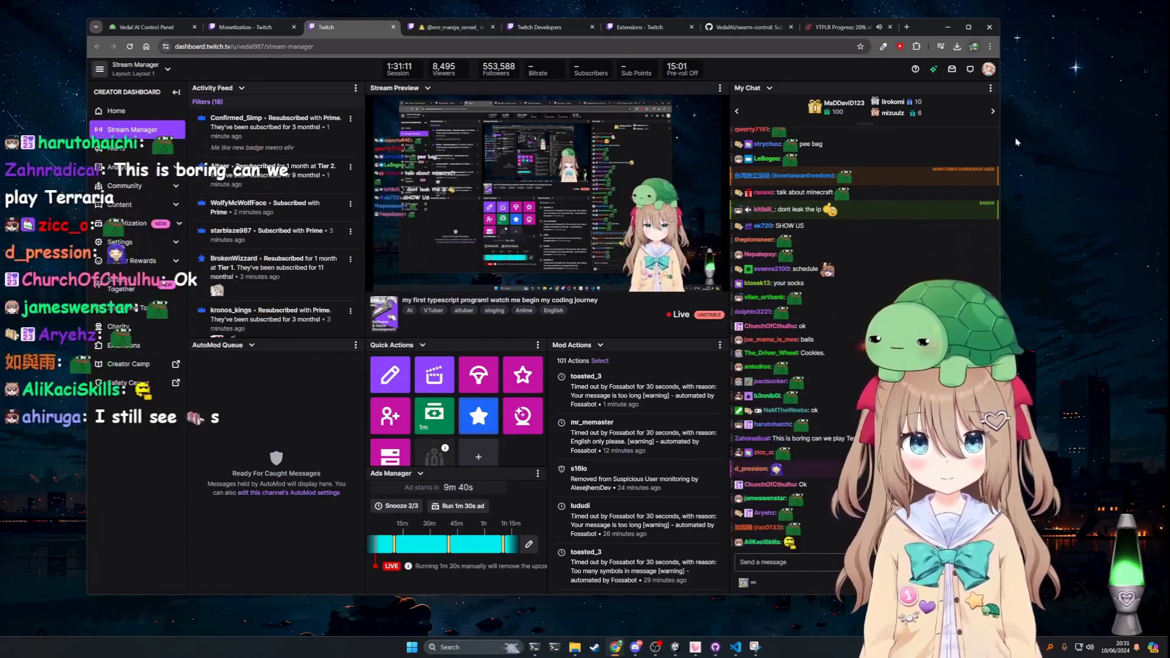
Switch from Stream Manager to the VedalAI/swarm-control GitHub repository tab
{"action": "key", "text": "ctrl+7"}
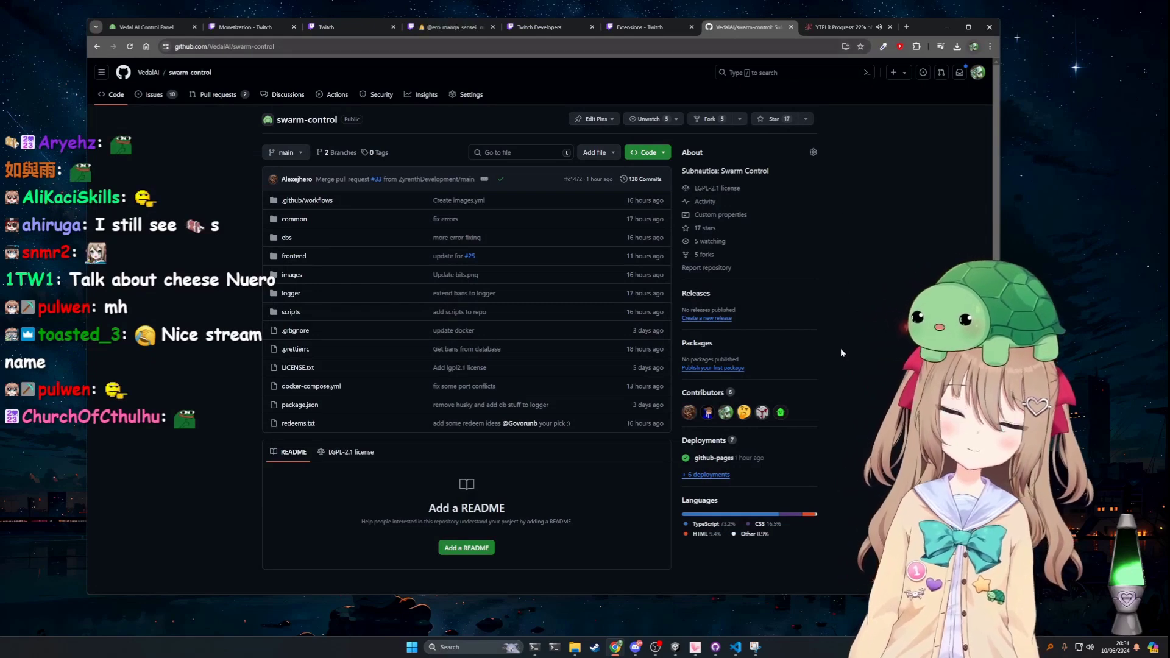
Show swarm-control's Contributors insights for June 2–10, 2024, checking Alexejhero's added/removed lines
{"action": "left_click", "coordinate": [702, 392]}
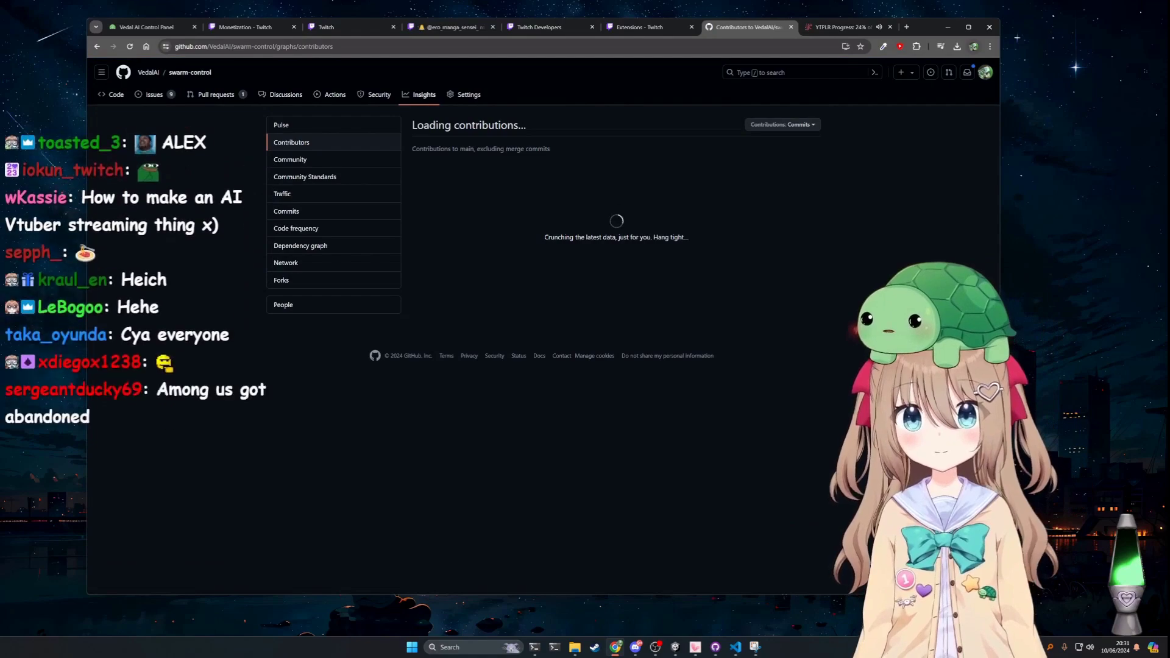
{"action": "scroll", "coordinate": [909, 274], "scroll_direction": "down", "scroll_amount": 2}
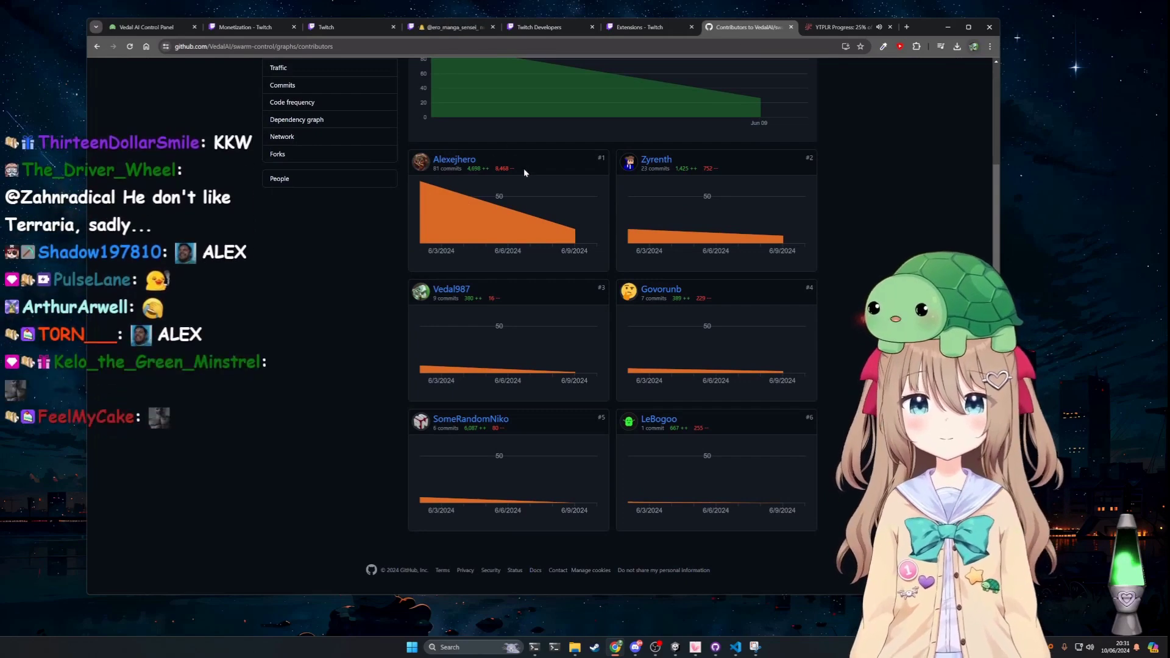
{"action": "left_click_drag", "start_coordinate": [524, 168], "coordinate": [433, 160]}
{"action": "left_click", "coordinate": [819, 183]}
{"action": "left_click", "coordinate": [632, 265]}
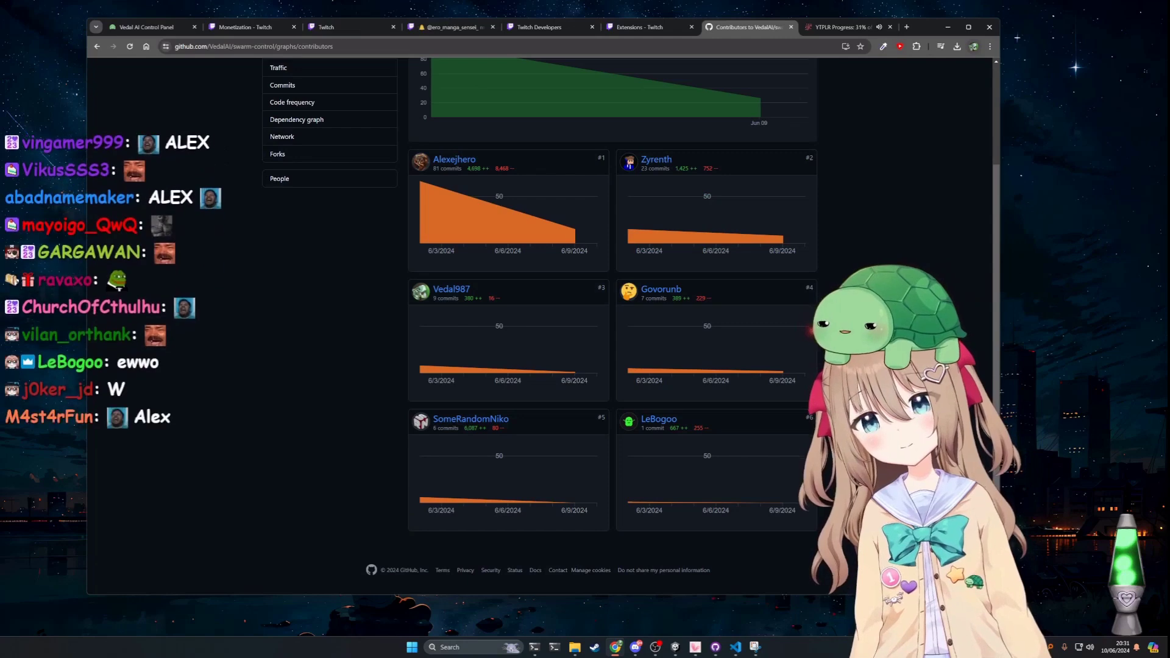
{"action": "scroll", "coordinate": [765, 211], "scroll_direction": "up", "scroll_amount": 3}
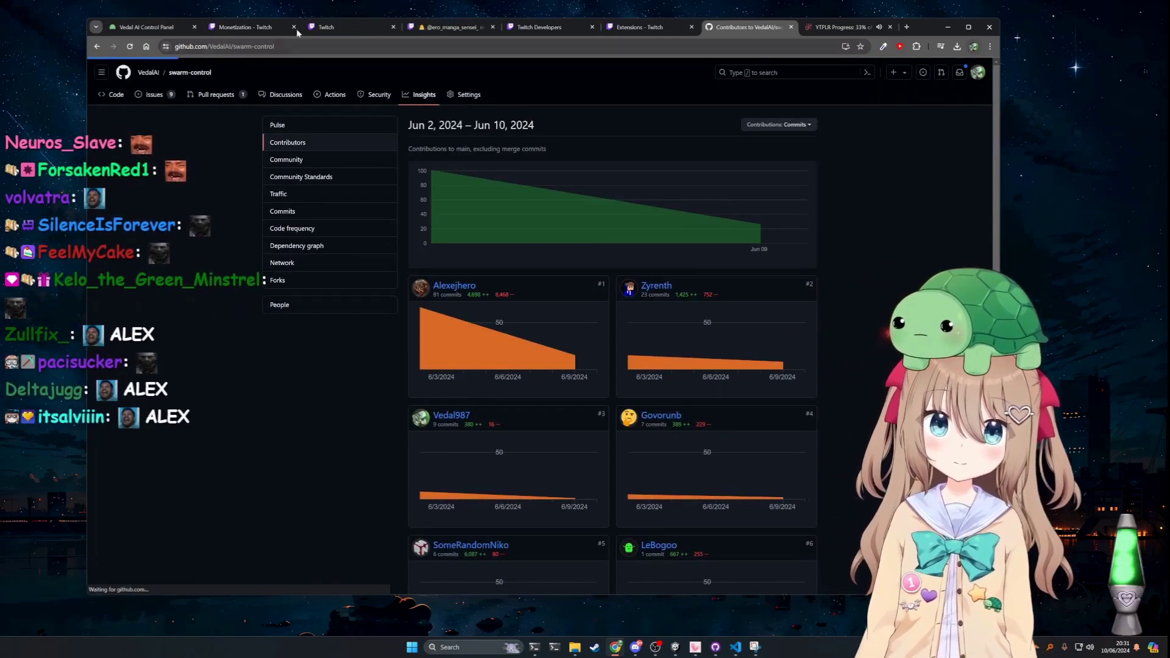
Expand the pinned Twitch chat message, then go back to the swarm-control GitHub tab
{"action": "left_click", "coordinate": [336, 27]}
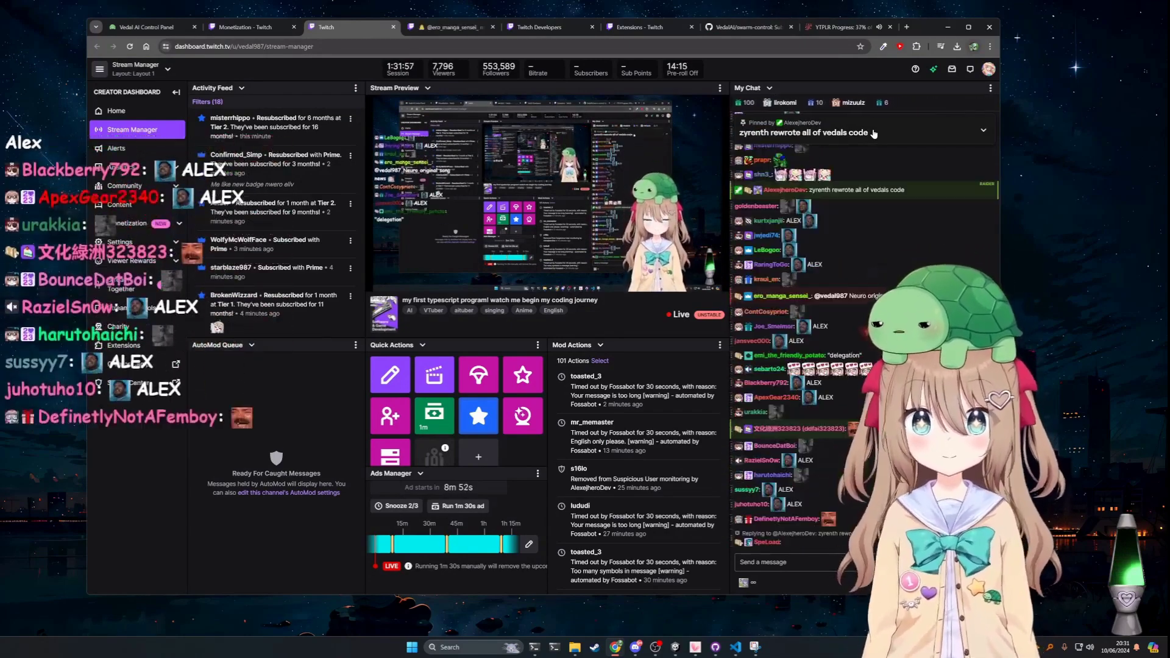
{"action": "left_click", "coordinate": [873, 134]}
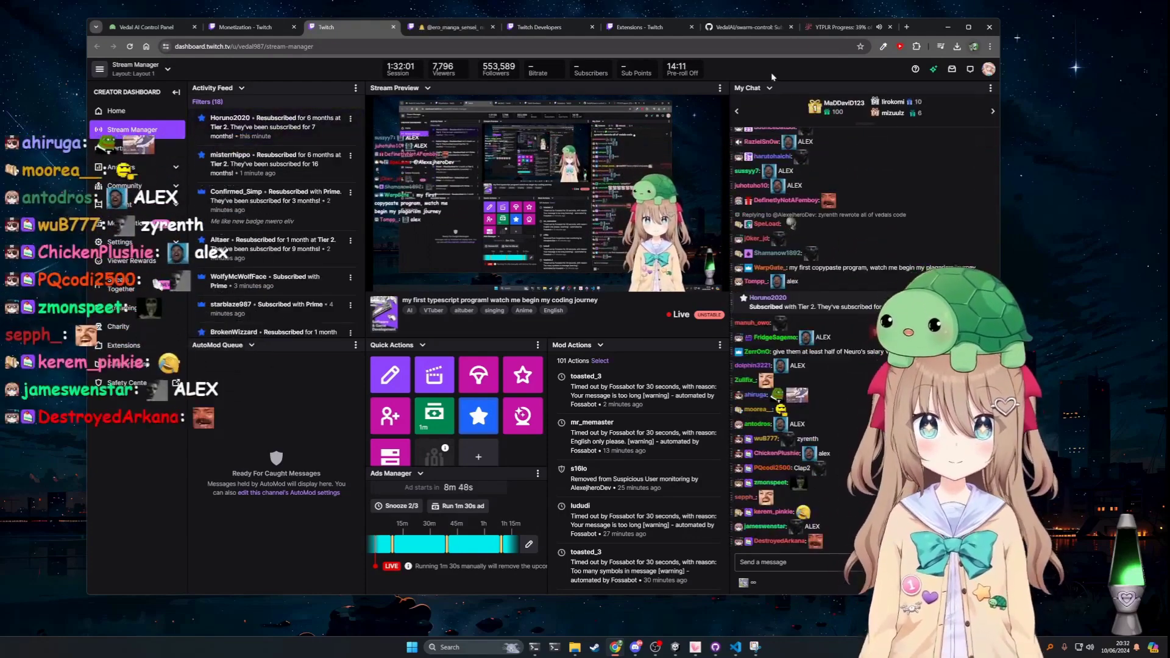
{"action": "left_click", "coordinate": [746, 27]}
{"action": "left_click", "coordinate": [332, 32]}
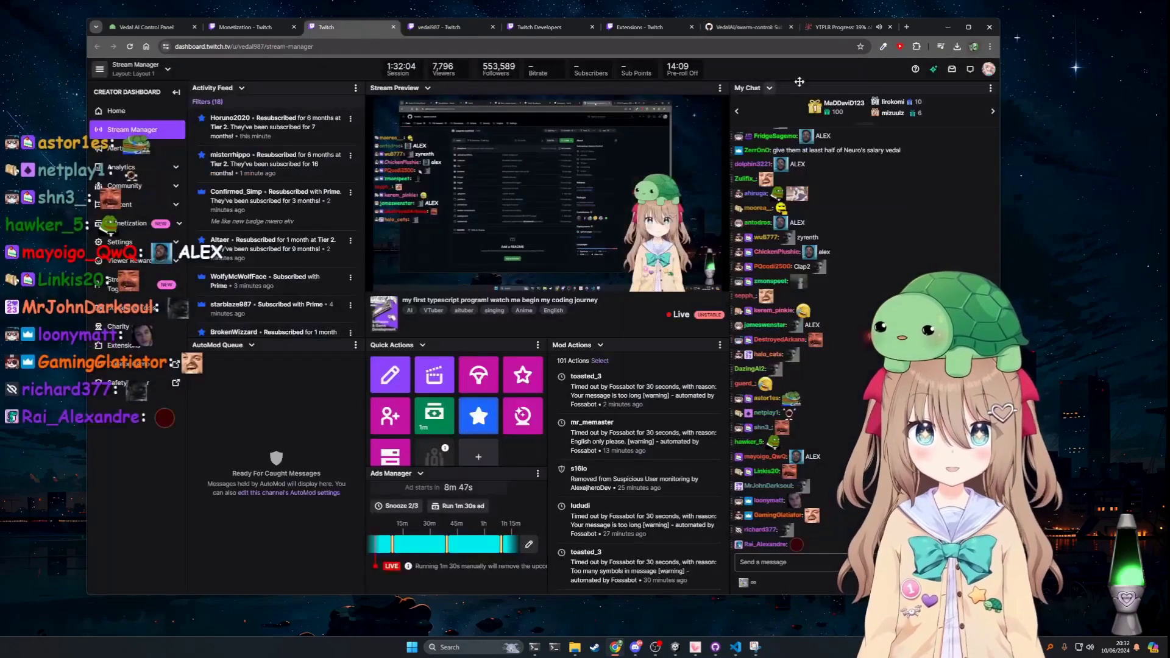
{"action": "left_click", "coordinate": [736, 27]}
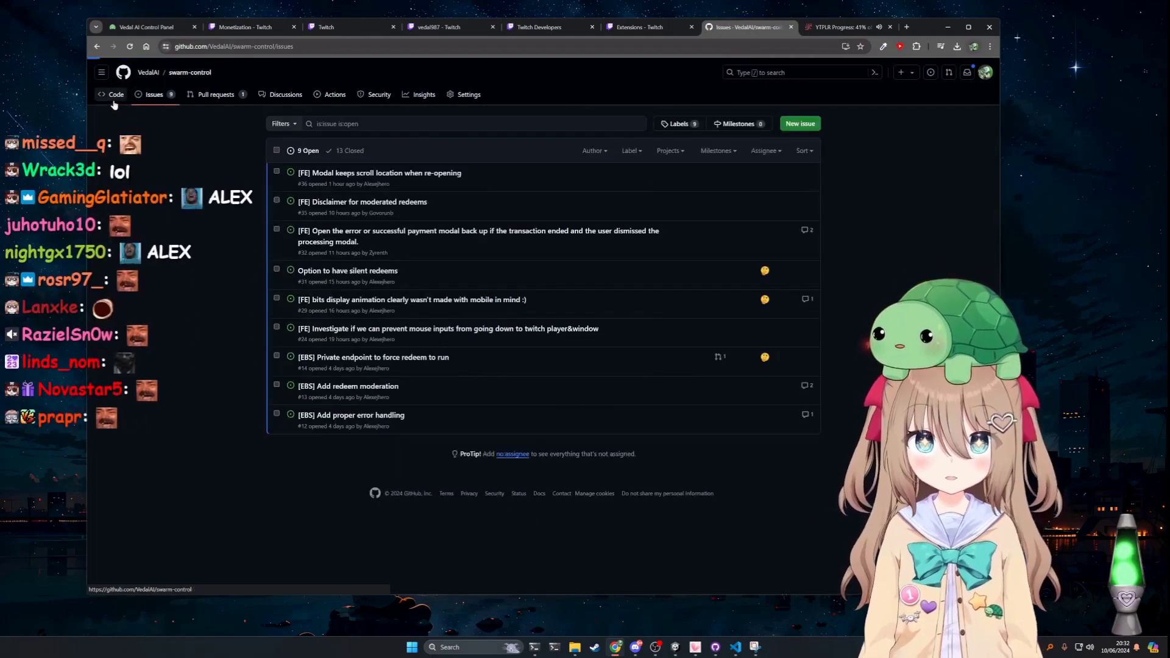
Leave swarm-control's nine open issues and return to the Twitch Stream Manager dashboard
{"action": "left_click", "coordinate": [346, 28]}
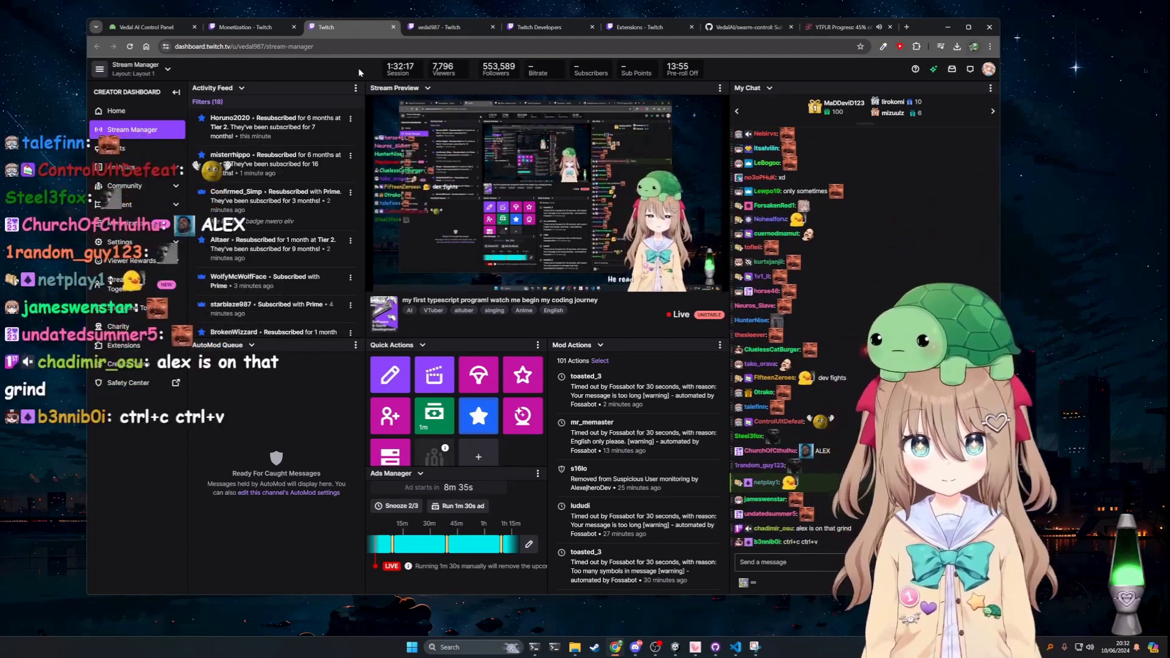
{"action": "mouse_move", "coordinate": [539, 197]}
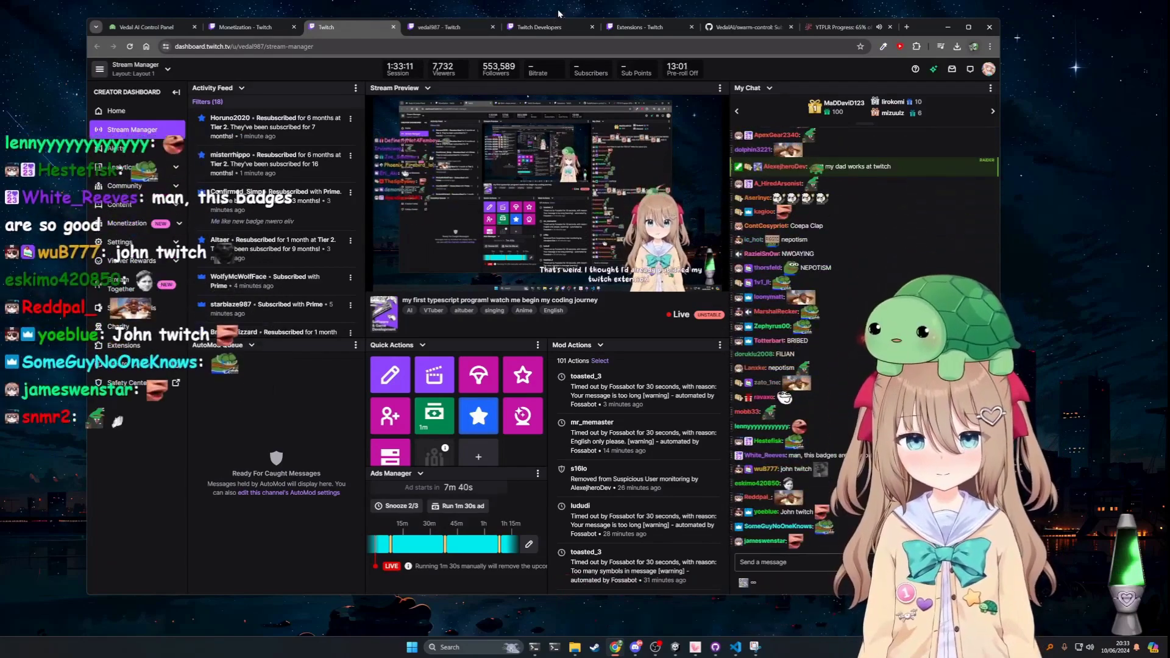
Bring up the server terminal, move it higher, list the swarm-control folder, then hide it
{"action": "left_click", "coordinate": [759, 31]}
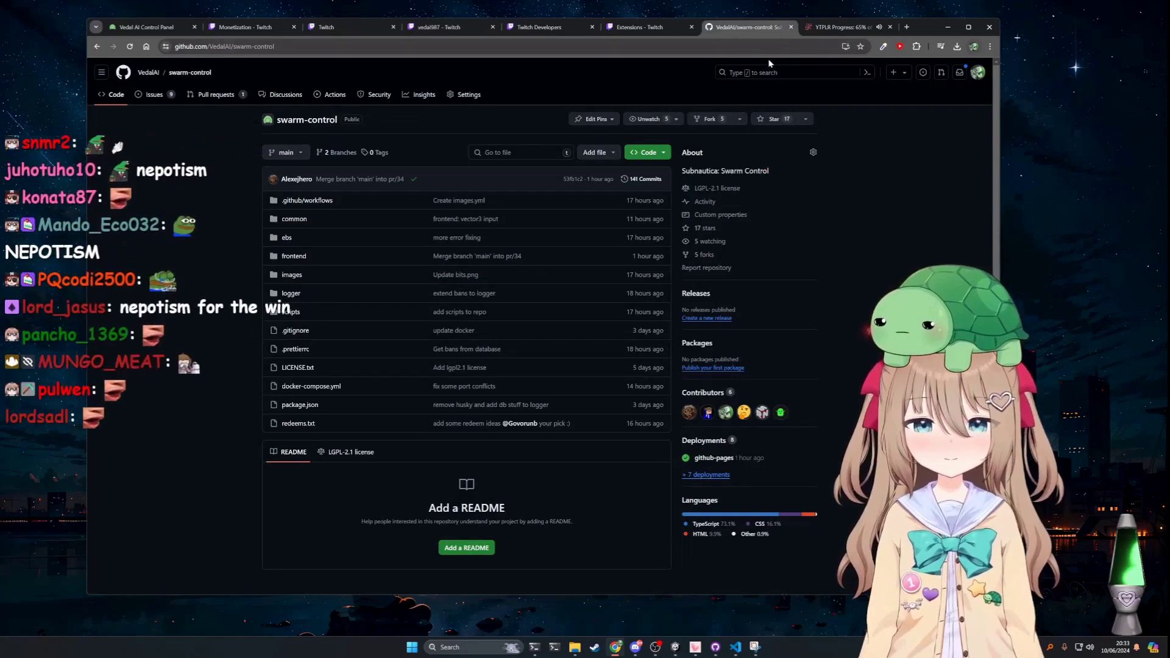
{"action": "left_click", "coordinate": [338, 30]}
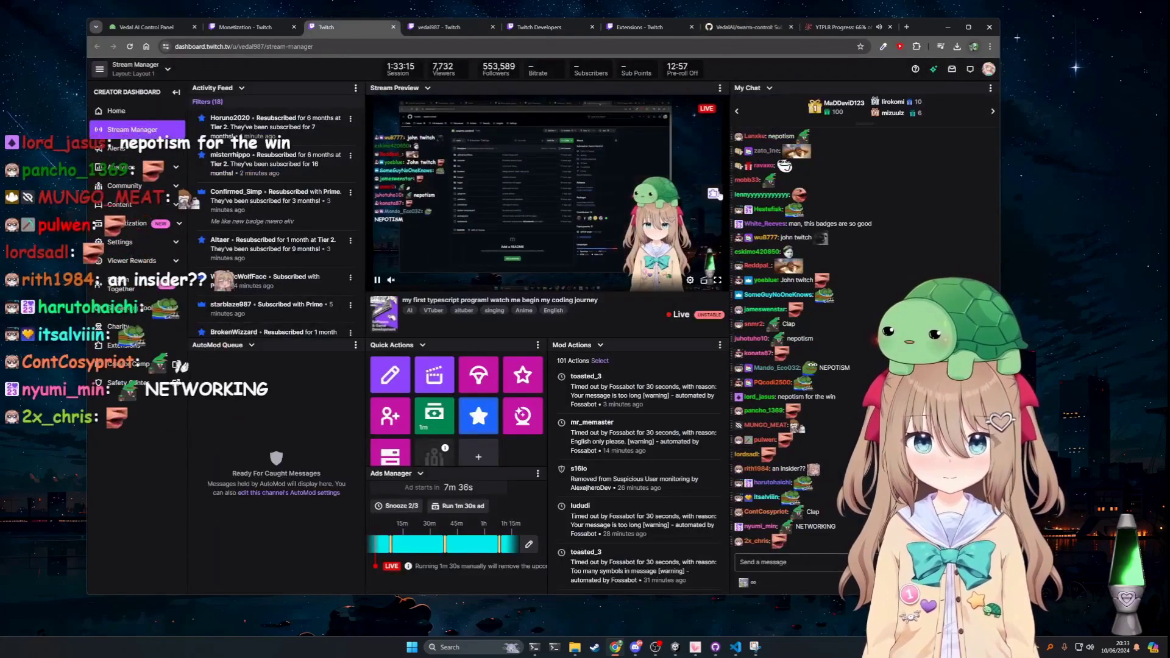
{"action": "key", "text": "alt+Tab"}
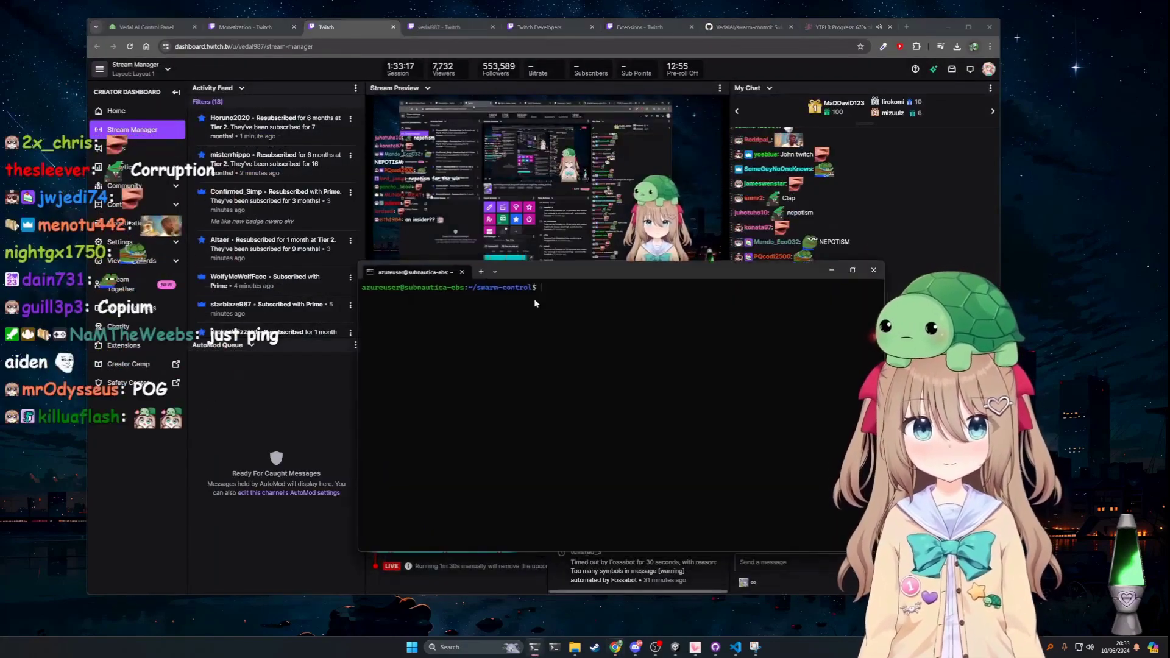
{"action": "mouse_move", "coordinate": [564, 268]}
{"action": "left_mouse_down"}
{"action": "mouse_move", "coordinate": [581, 168]}
{"action": "mouse_move", "coordinate": [466, 196]}
{"action": "left_mouse_up"}
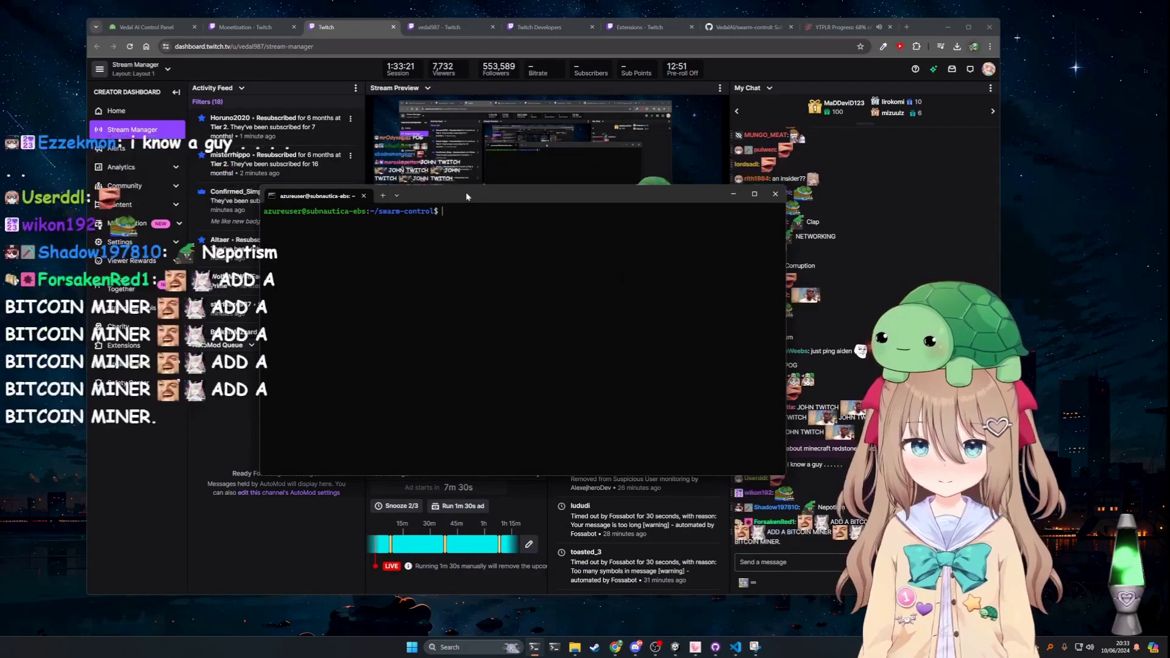
{"action": "type", "text": "ls"}
{"action": "key", "text": "Return"}
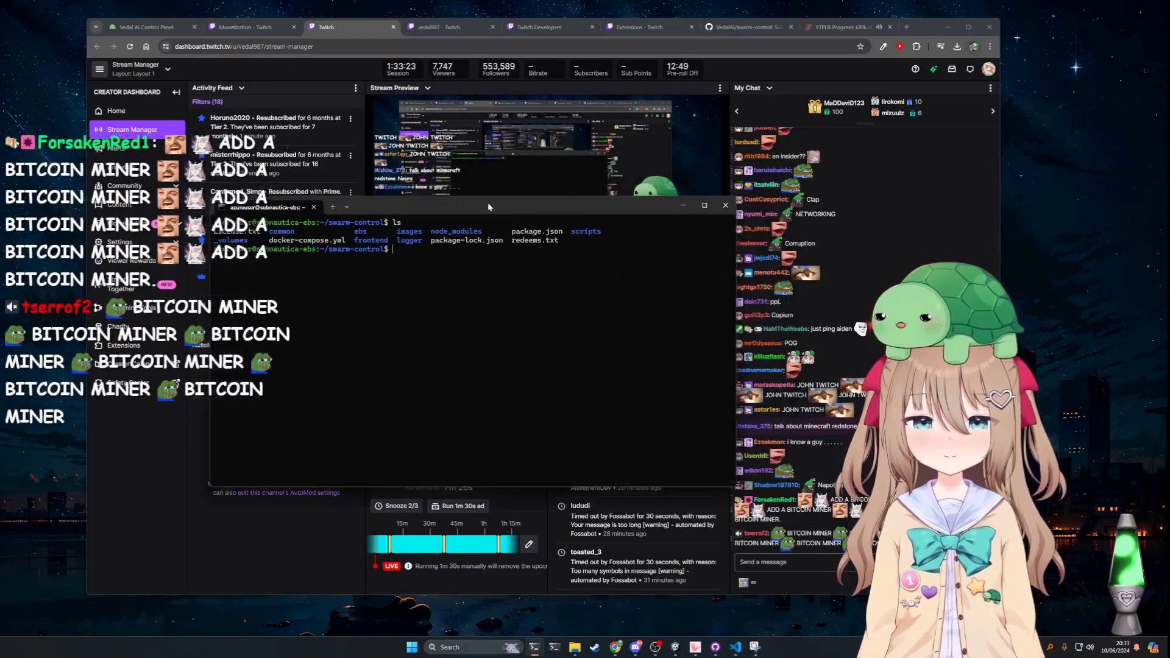
{"action": "key", "text": "alt+Tab"}
Visit the vedal987 channel page, close its extension panel, and return to Stream Manager
{"action": "left_click", "coordinate": [453, 27]}
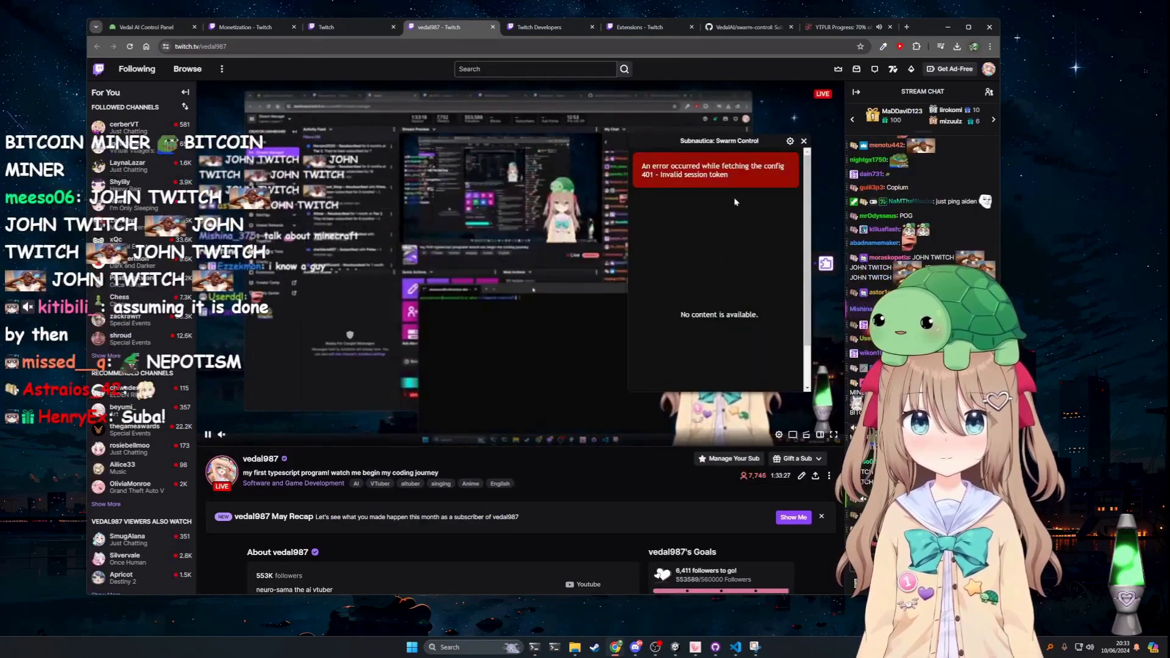
{"action": "left_click", "coordinate": [802, 143]}
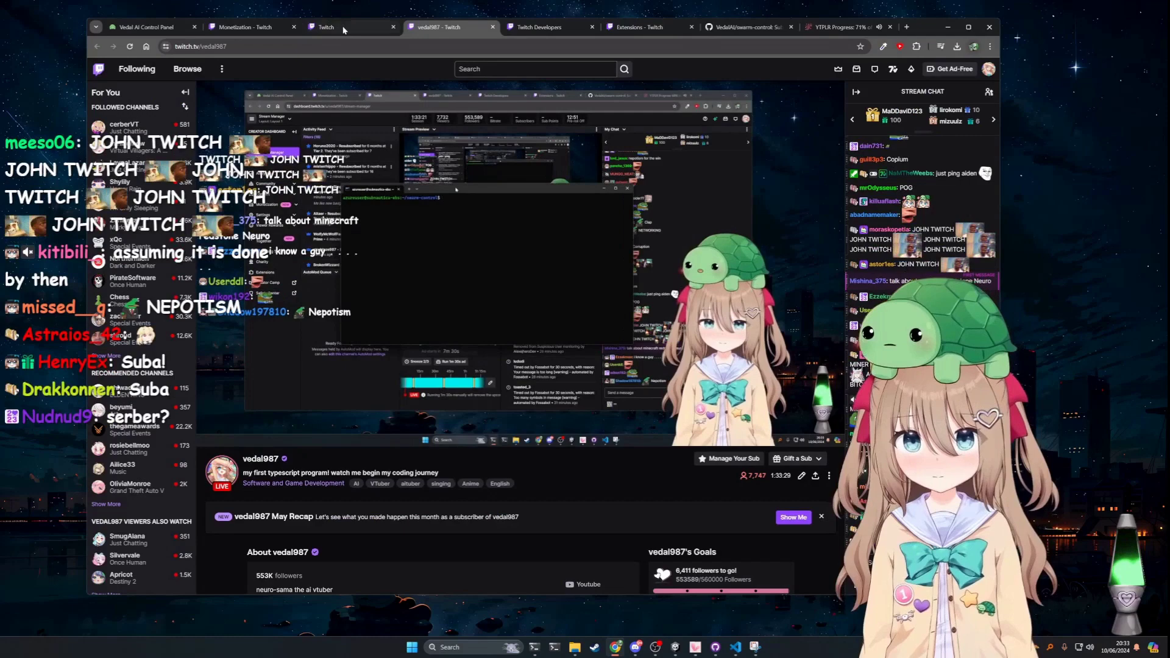
{"action": "left_click", "coordinate": [326, 26]}
Restore the terminal window and reposition it toward the middle of the screen
{"action": "left_click", "coordinate": [533, 647]}
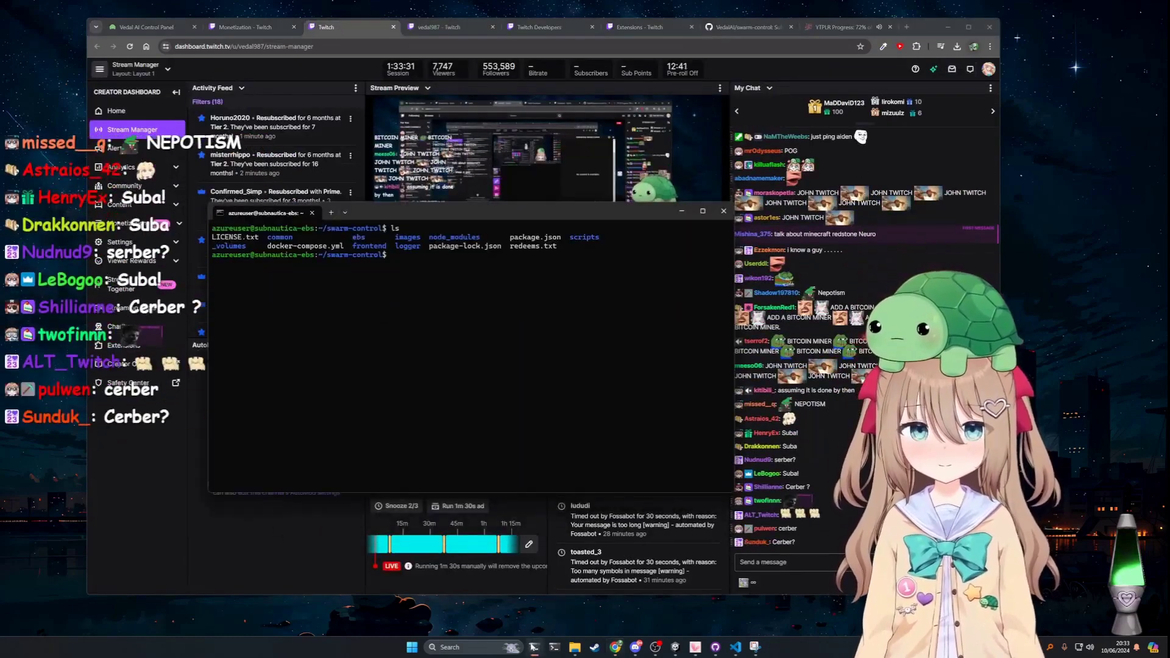
{"action": "left_click", "coordinate": [532, 646]}
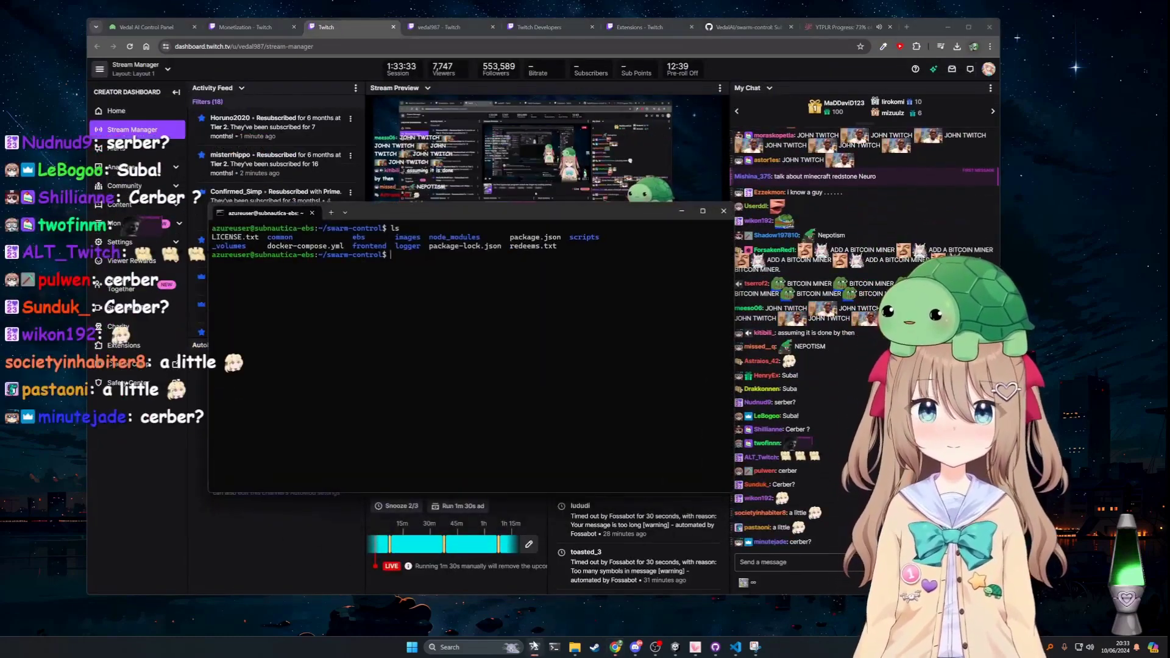
{"action": "left_click", "coordinate": [533, 646]}
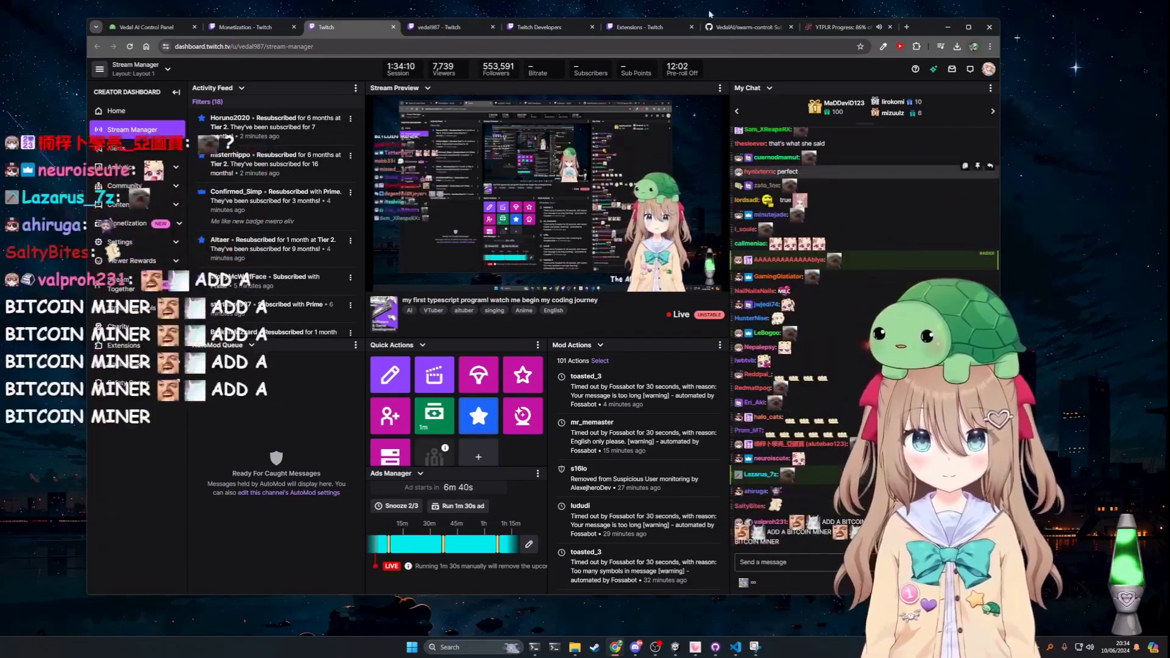
{"action": "left_click", "coordinate": [532, 648]}
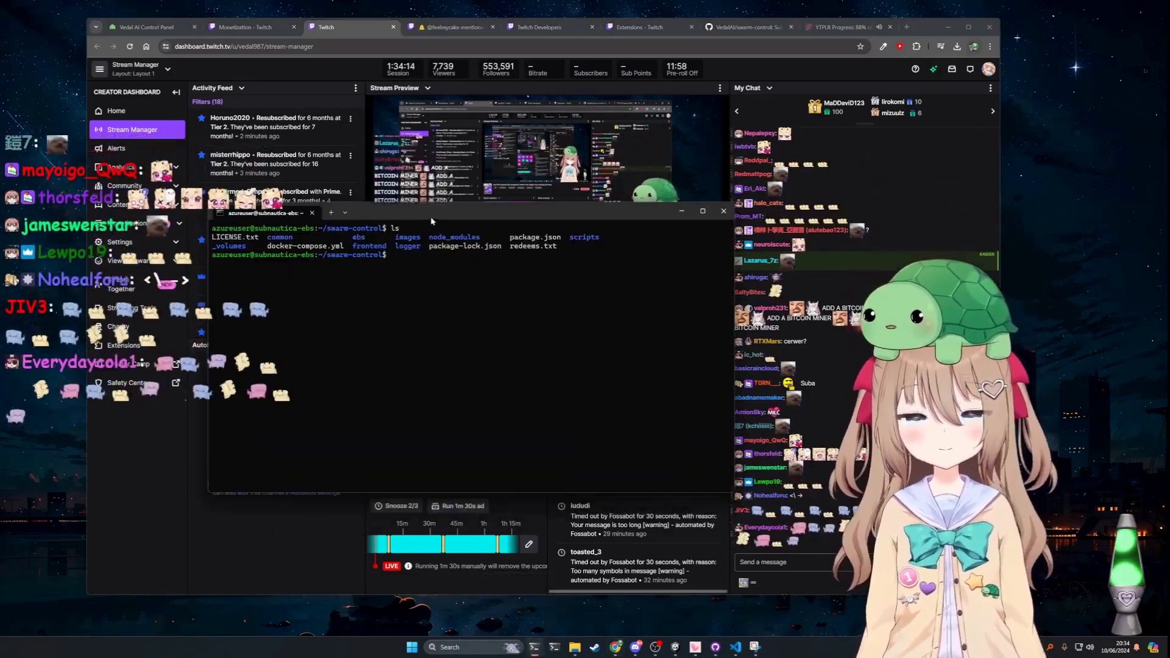
{"action": "mouse_move", "coordinate": [431, 220]}
{"action": "left_mouse_down"}
{"action": "mouse_move", "coordinate": [538, 318]}
{"action": "mouse_move", "coordinate": [562, 246]}
{"action": "mouse_move", "coordinate": [485, 310]}
{"action": "mouse_move", "coordinate": [578, 463]}
{"action": "mouse_move", "coordinate": [390, 151]}
{"action": "mouse_move", "coordinate": [535, 334]}
{"action": "mouse_move", "coordinate": [489, 223]}
{"action": "mouse_move", "coordinate": [437, 217]}
{"action": "left_mouse_up"}
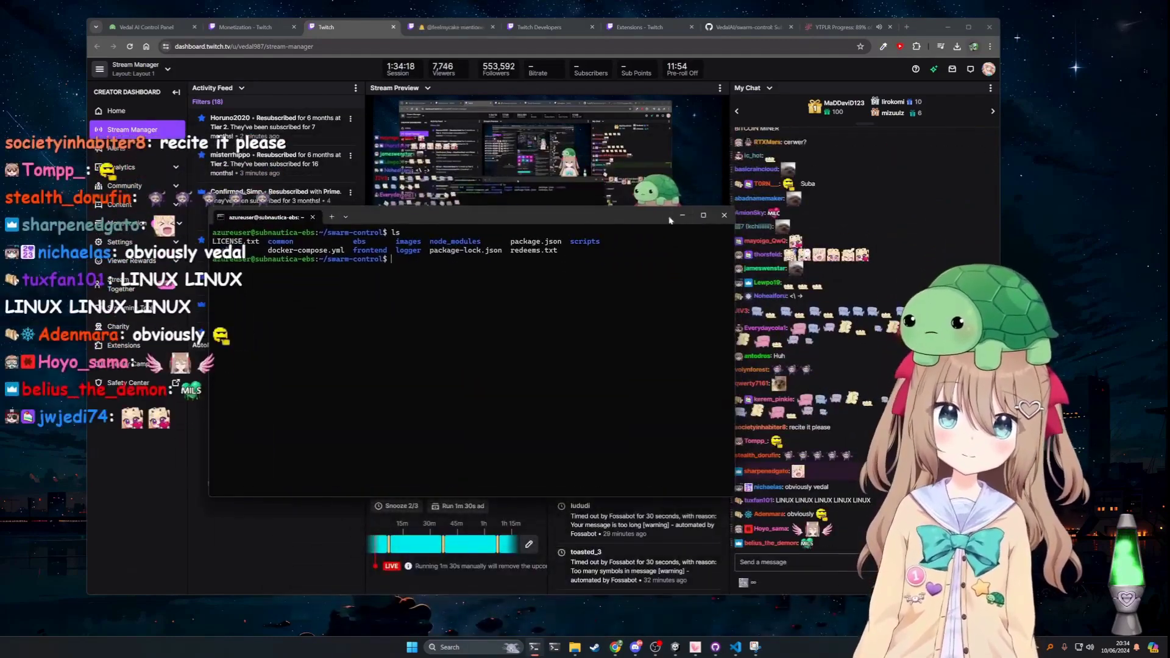
{"action": "left_click_drag", "start_coordinate": [669, 219], "coordinate": [673, 223]}
View Swarm Control's 401 invalid-session-token error on vedal987, then return to Stream Manager
{"action": "left_click", "coordinate": [439, 29]}
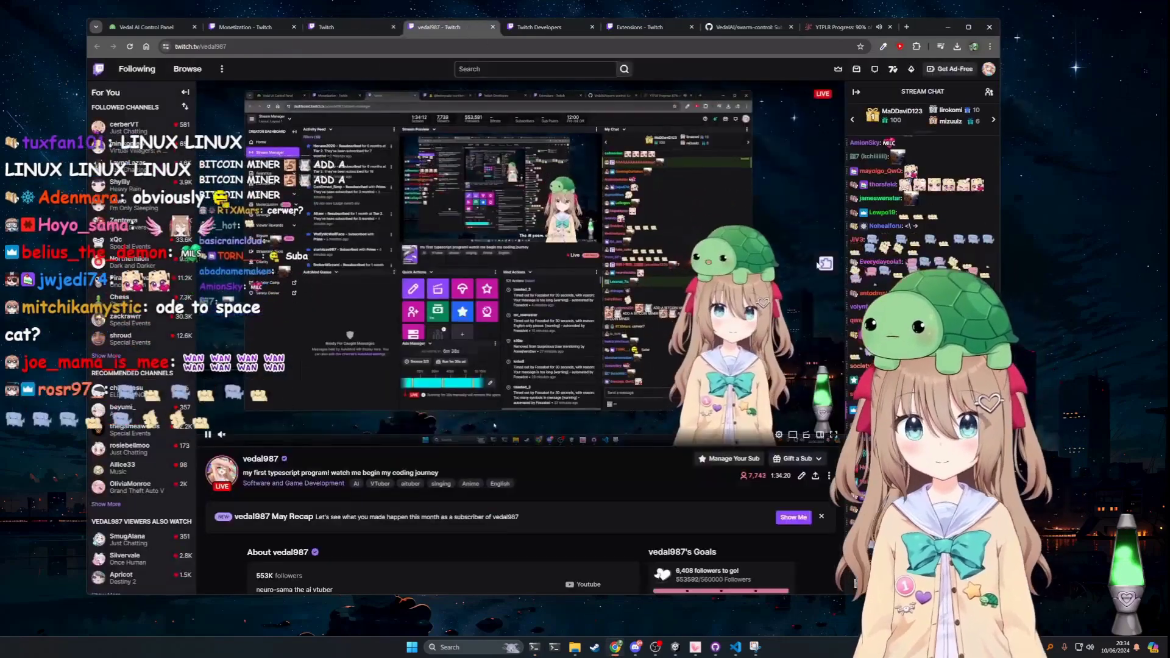
{"action": "double_click", "coordinate": [648, 310]}
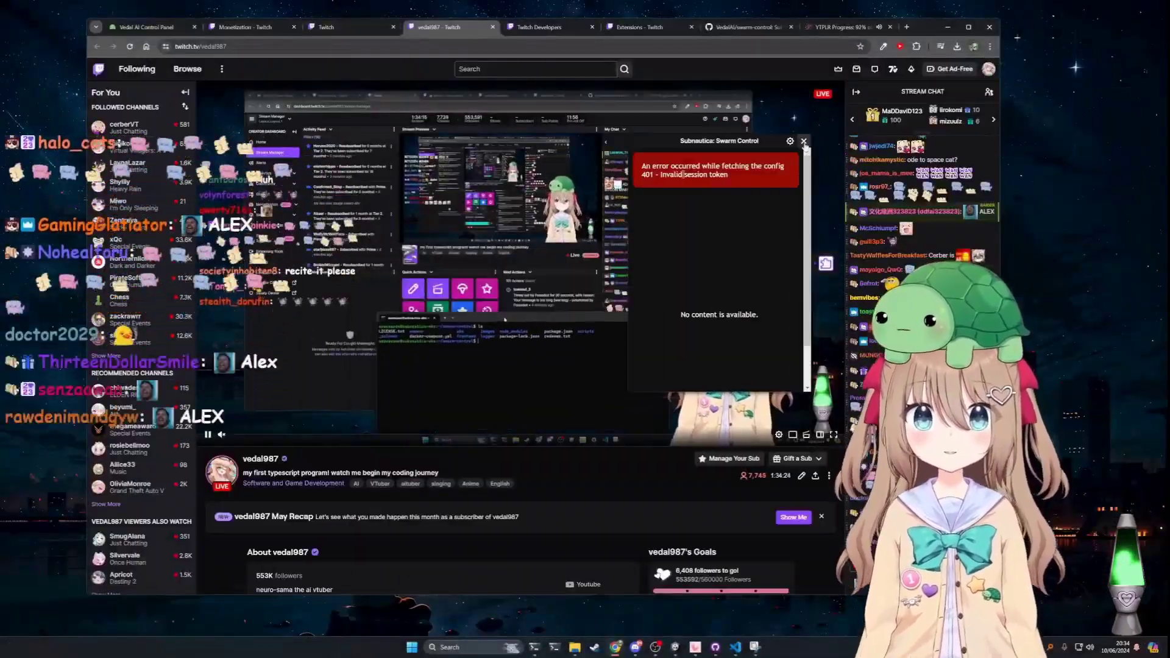
{"action": "left_click", "coordinate": [326, 26]}
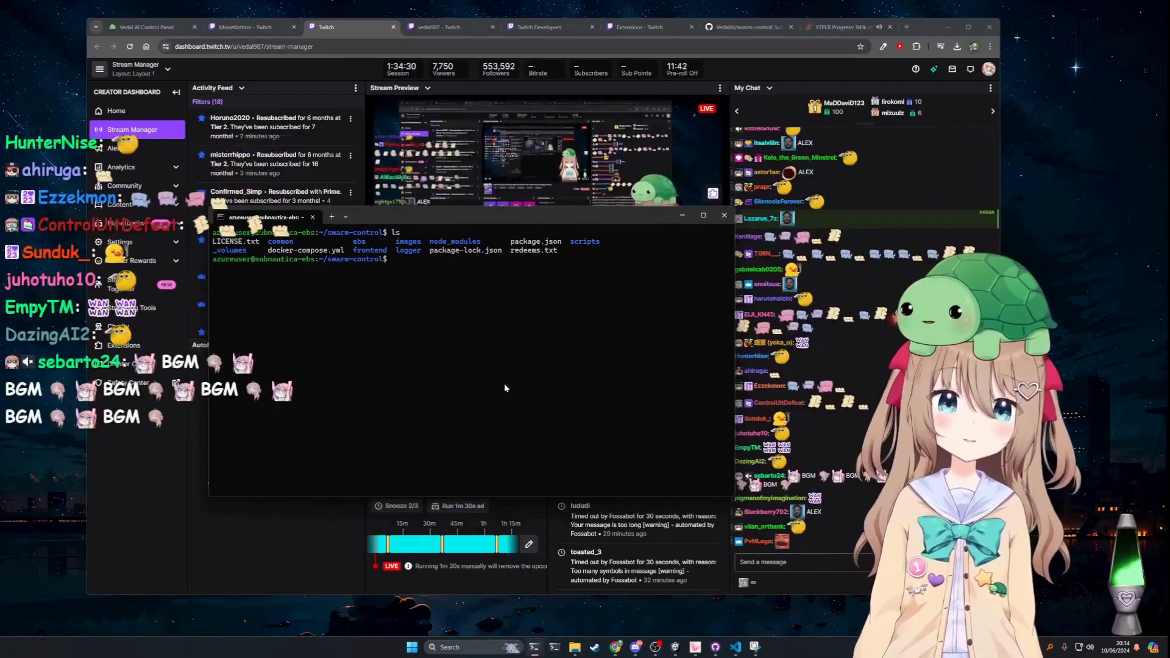
{"action": "type", "text": "cd ebs"}
In the ebs folder, run ls, then ls -la to reveal .env, and minimise the terminal
{"action": "key", "text": "Return"}
{"action": "type", "text": "ls"}
{"action": "key", "text": "Return"}
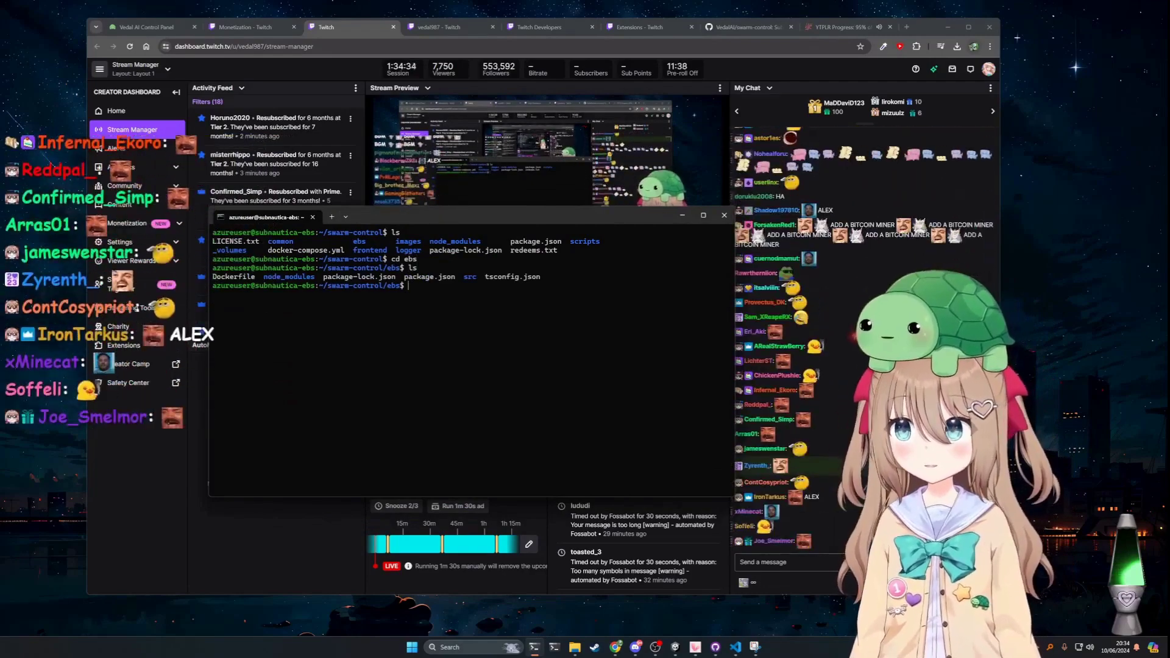
{"action": "type", "text": "cd ../"}
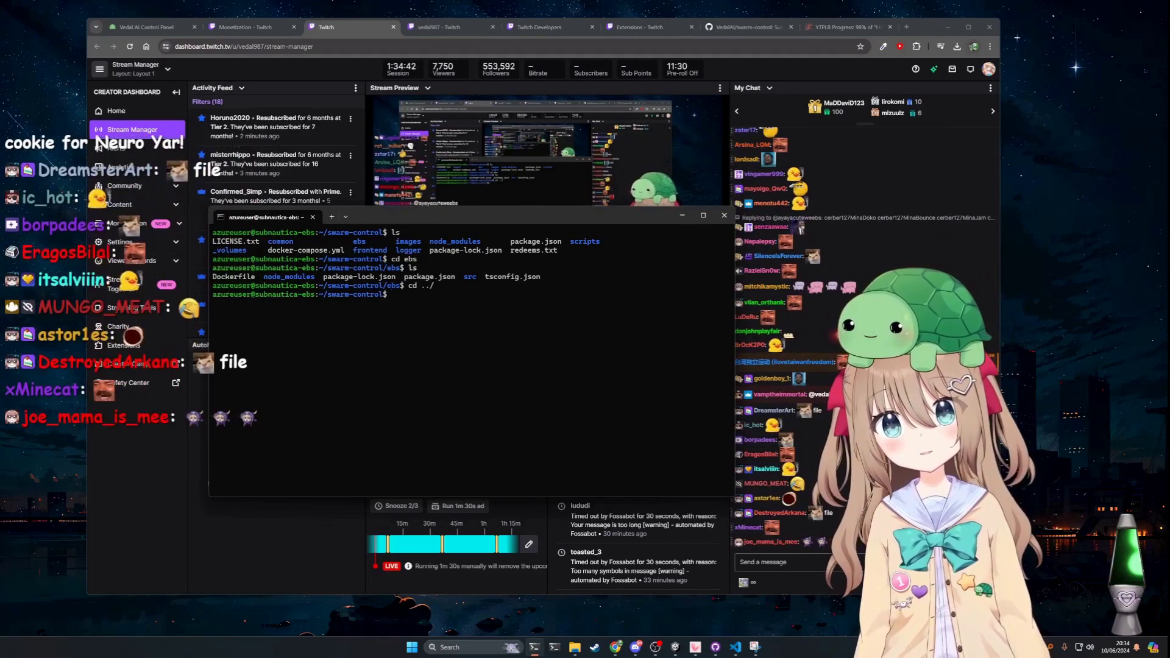
{"action": "type", "text": "cd ebs"}
{"action": "key", "text": "Return"}
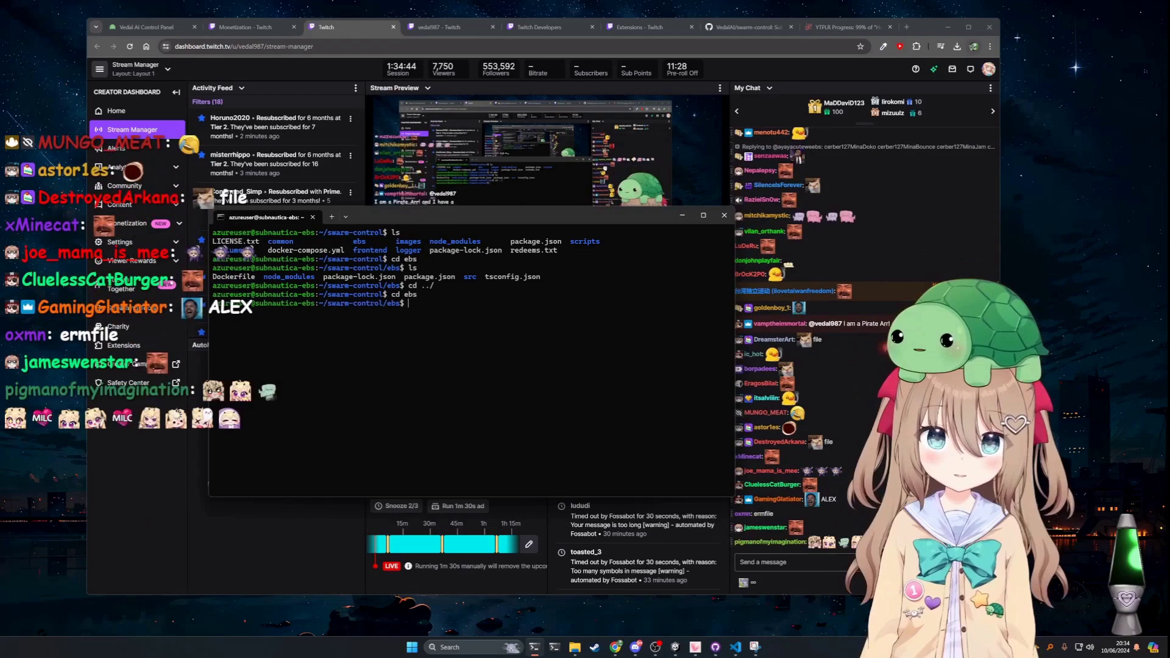
{"action": "type", "text": "ls"}
{"action": "key", "text": "Return"}
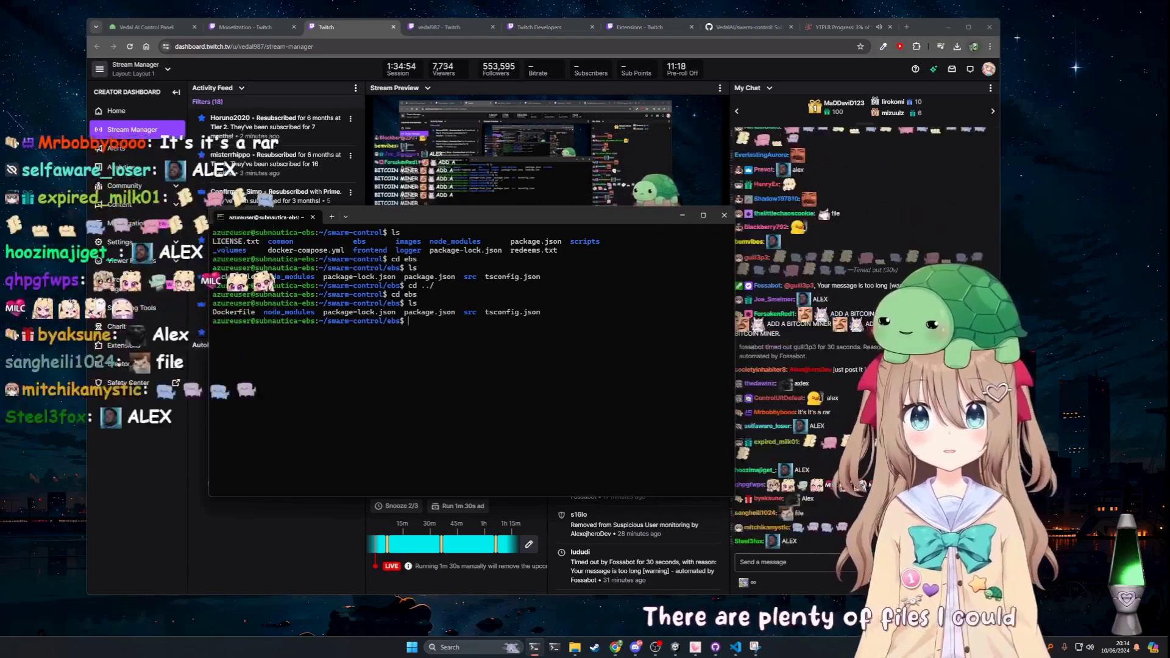
{"action": "type", "text": "ls -la"}
{"action": "key", "text": "Return"}
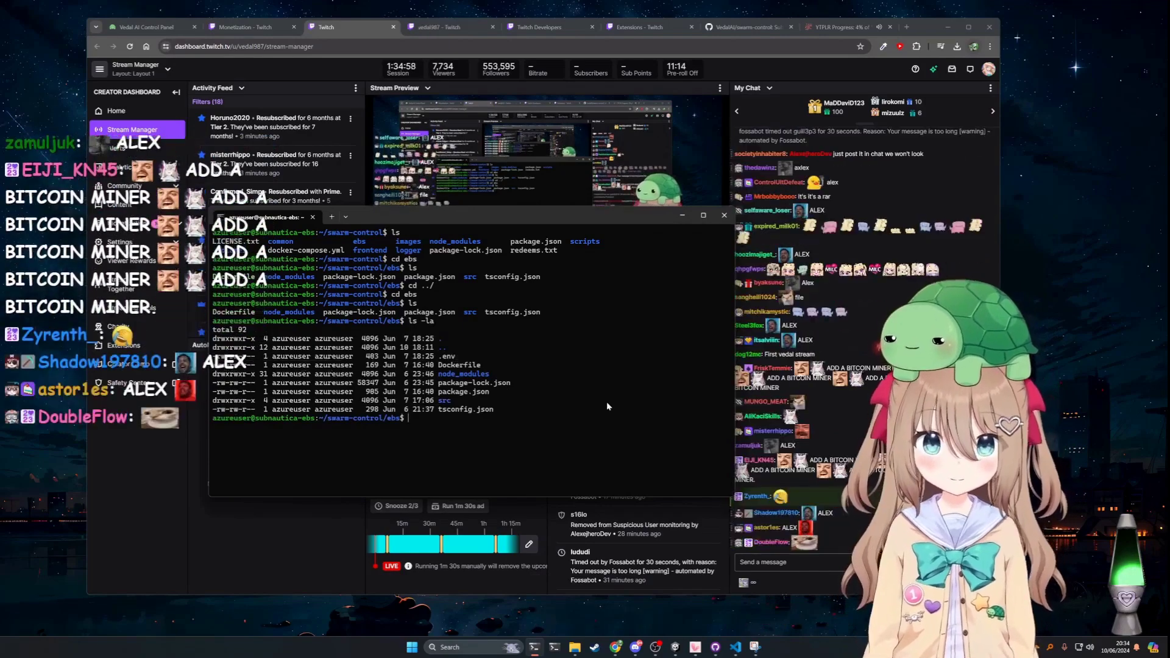
{"action": "left_click", "coordinate": [686, 214]}
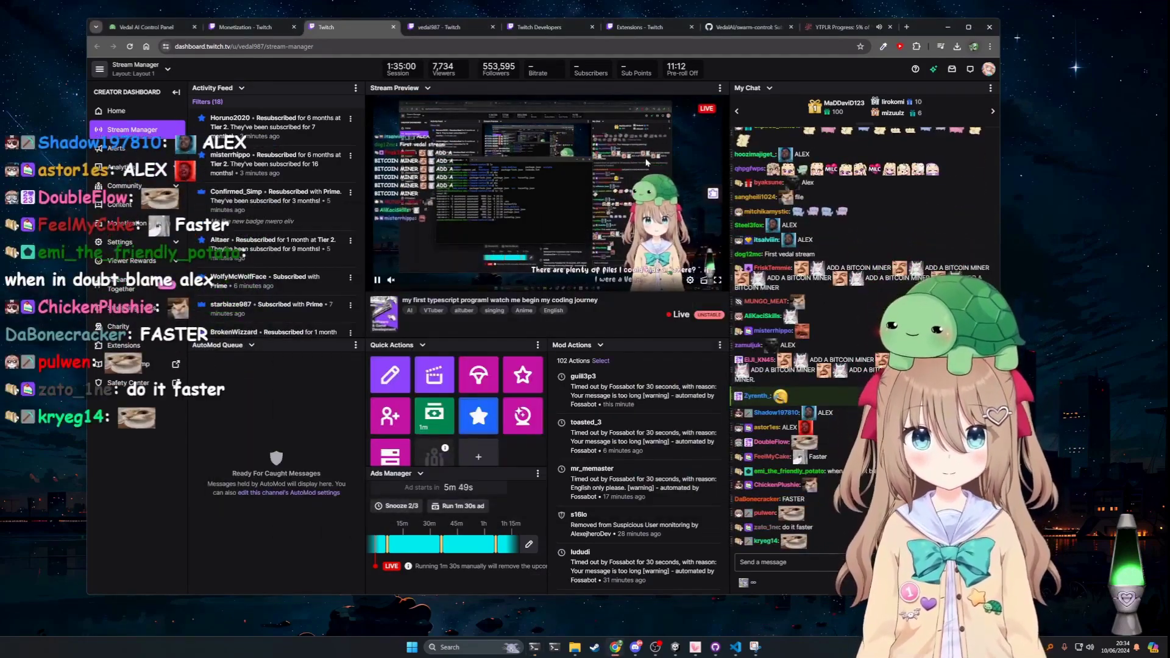